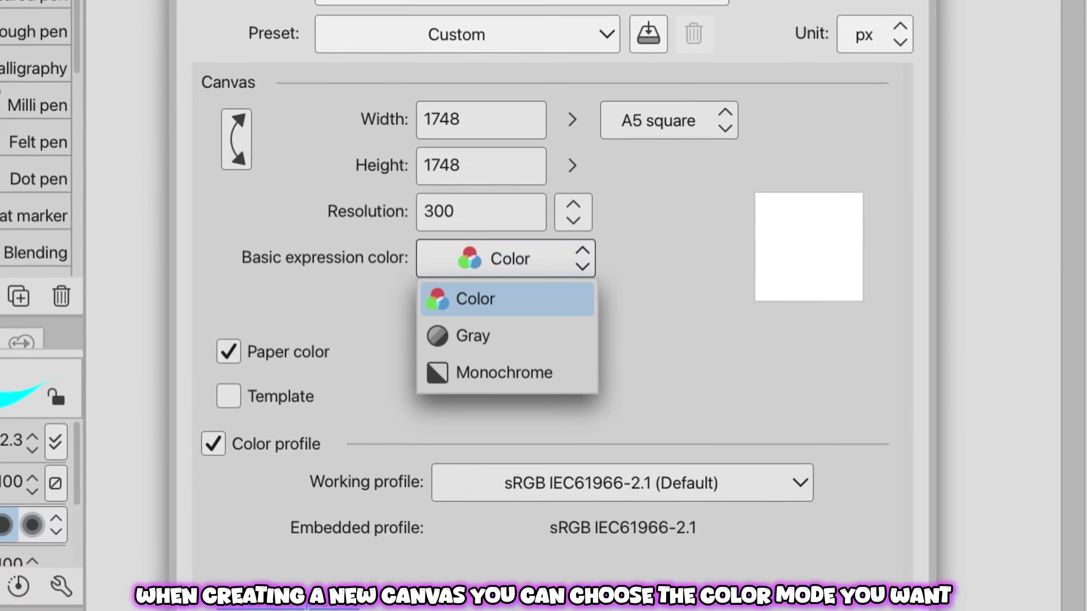
Try Monochrome and Gray as the new canvas's basic expression color, and return it to Color
click(504, 374)
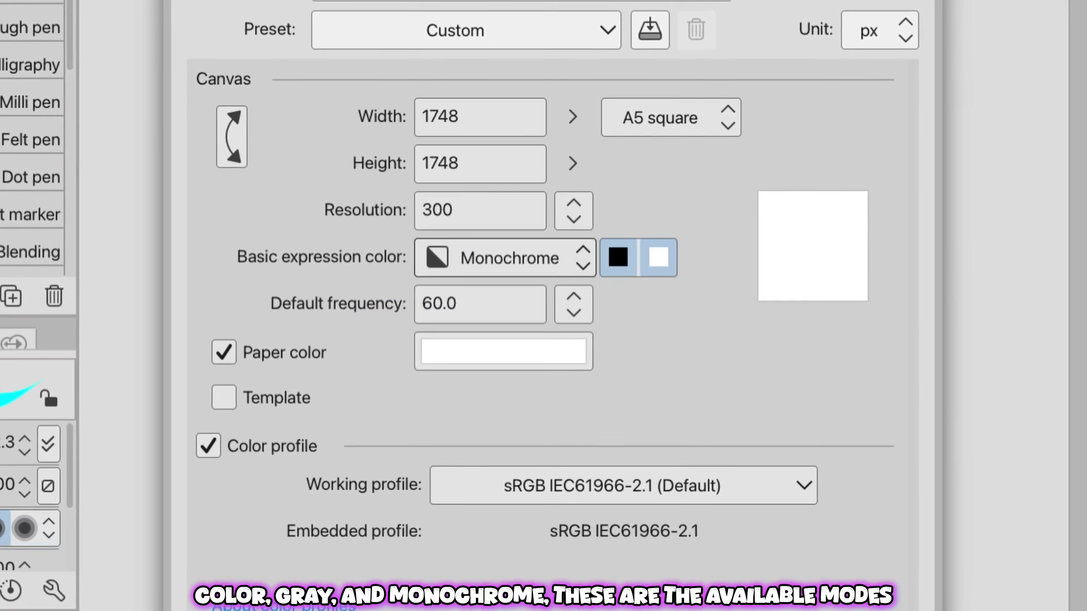
click(505, 258)
click(504, 337)
click(506, 256)
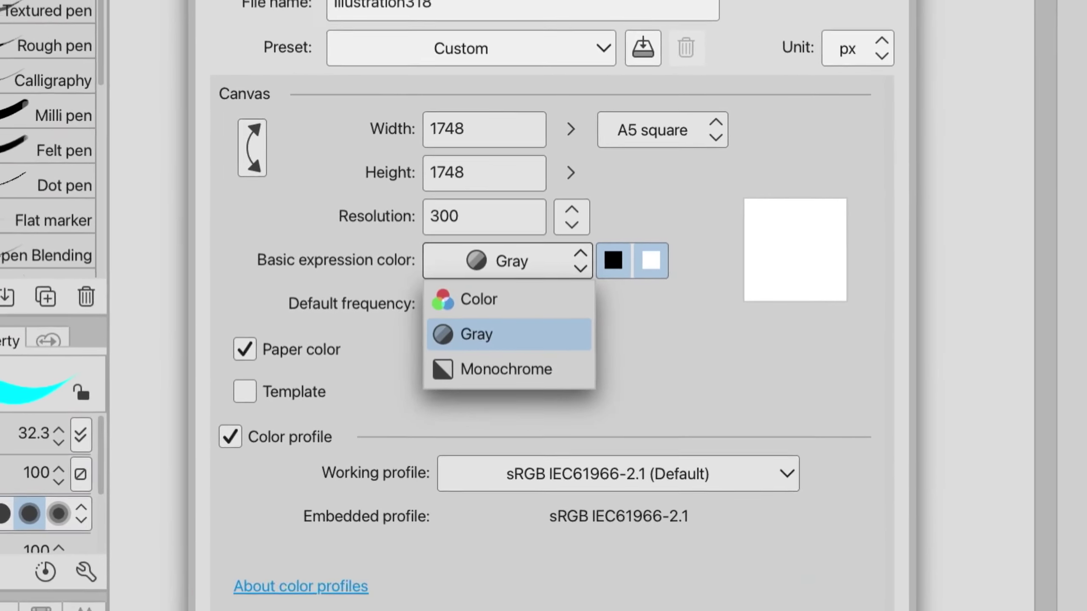
click(504, 300)
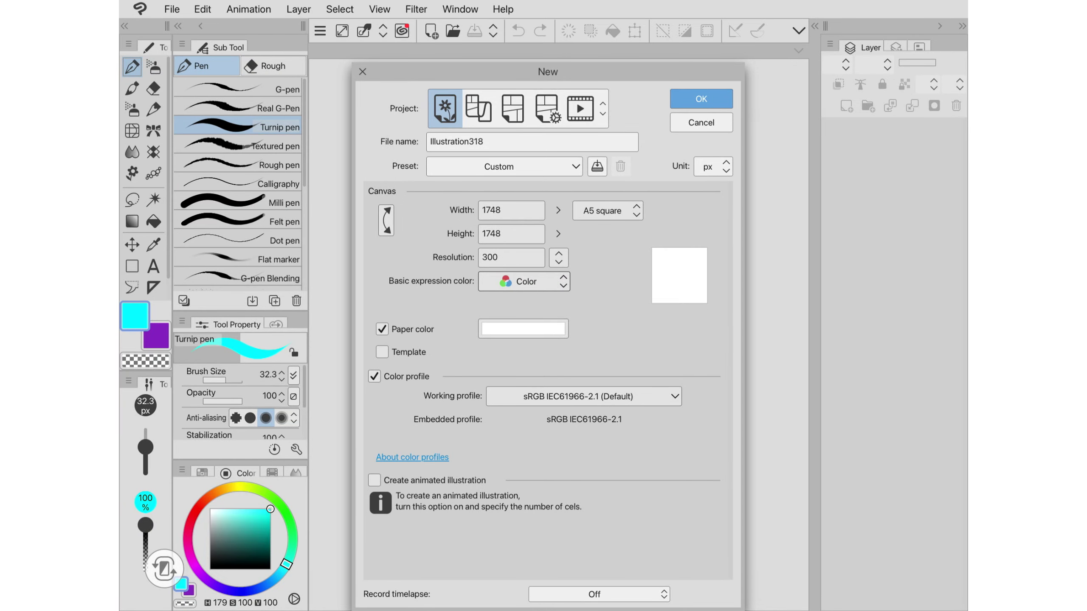
Create the new canvas with Monochrome as basic expression color and draw test strokes on it with the Turnip pen
click(524, 282)
click(523, 340)
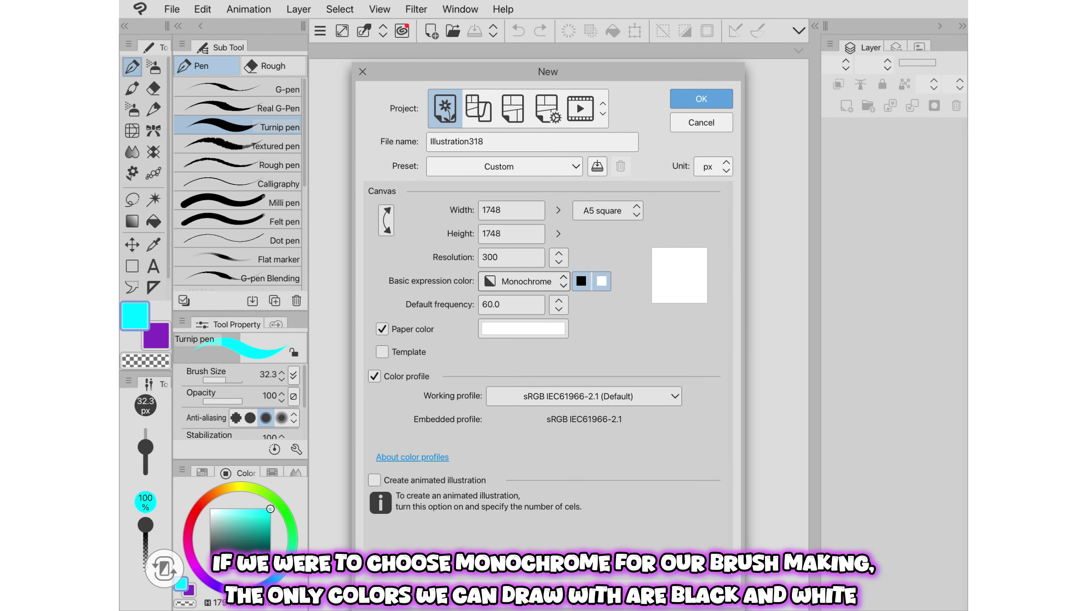
click(701, 99)
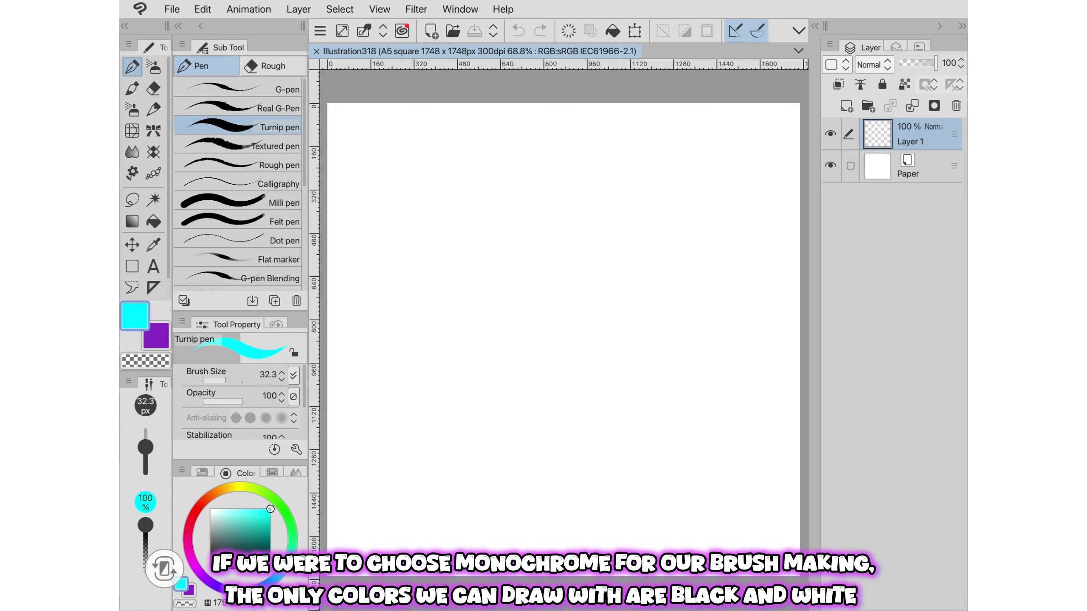
click(435, 314)
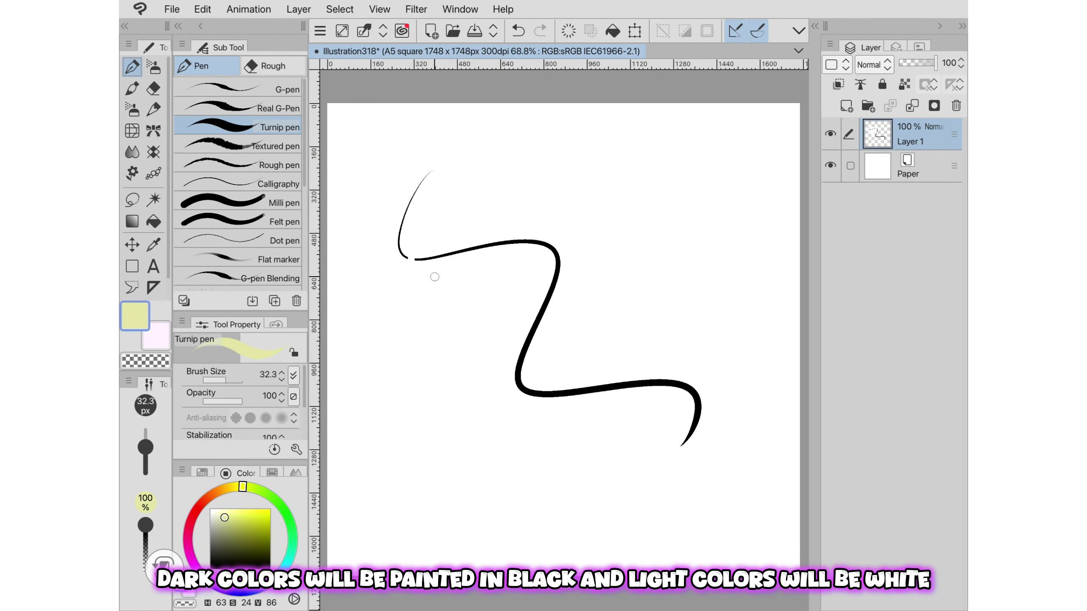
mouse_move(435, 277)
mouse_down()
mouse_move(474, 341)
mouse_move(649, 355)
mouse_up()
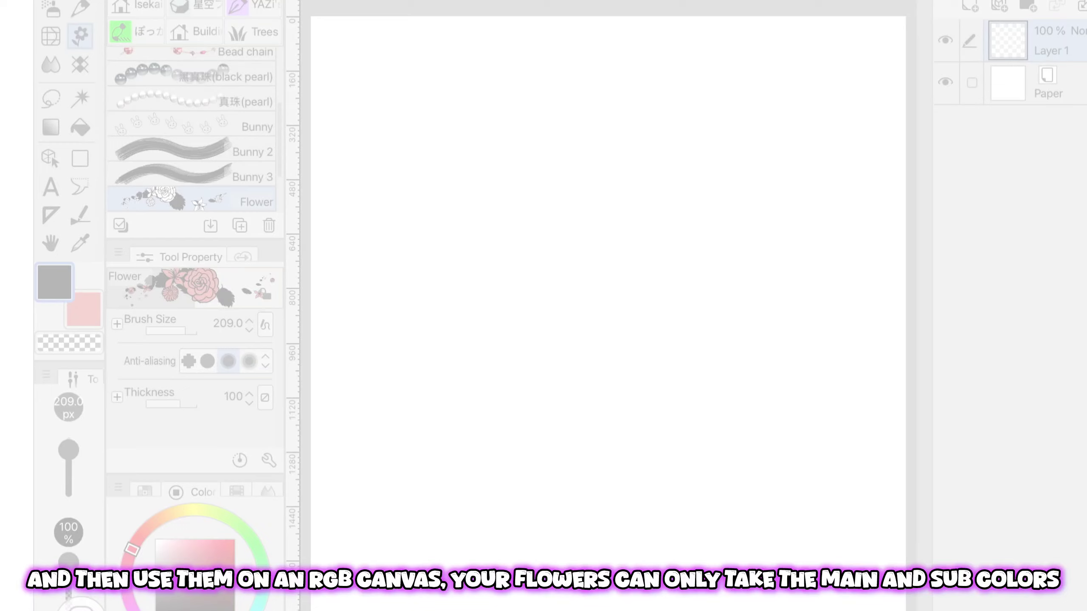
Paint sample strokes with the Flower brush, and with the Vine brush on the 3496 x 3496 px canvas
mouse_move(601, 209)
mouse_down()
mouse_move(718, 110)
mouse_move(777, 241)
mouse_move(695, 431)
mouse_move(584, 533)
mouse_move(451, 312)
mouse_move(525, 96)
mouse_move(599, 201)
mouse_up()
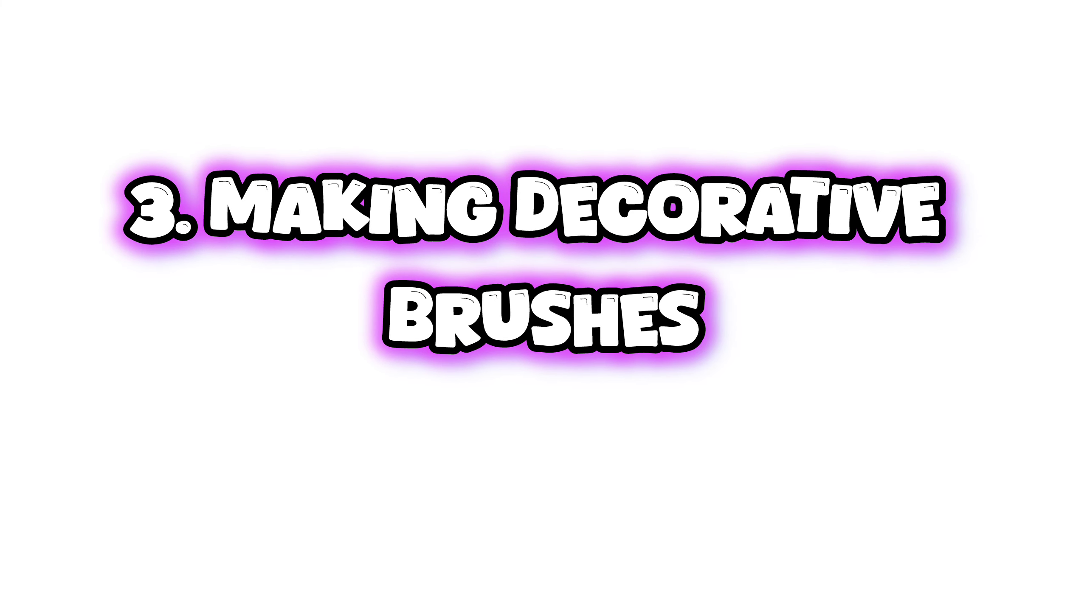
mouse_move(426, 91)
mouse_down()
mouse_move(403, 188)
mouse_move(432, 423)
mouse_up()
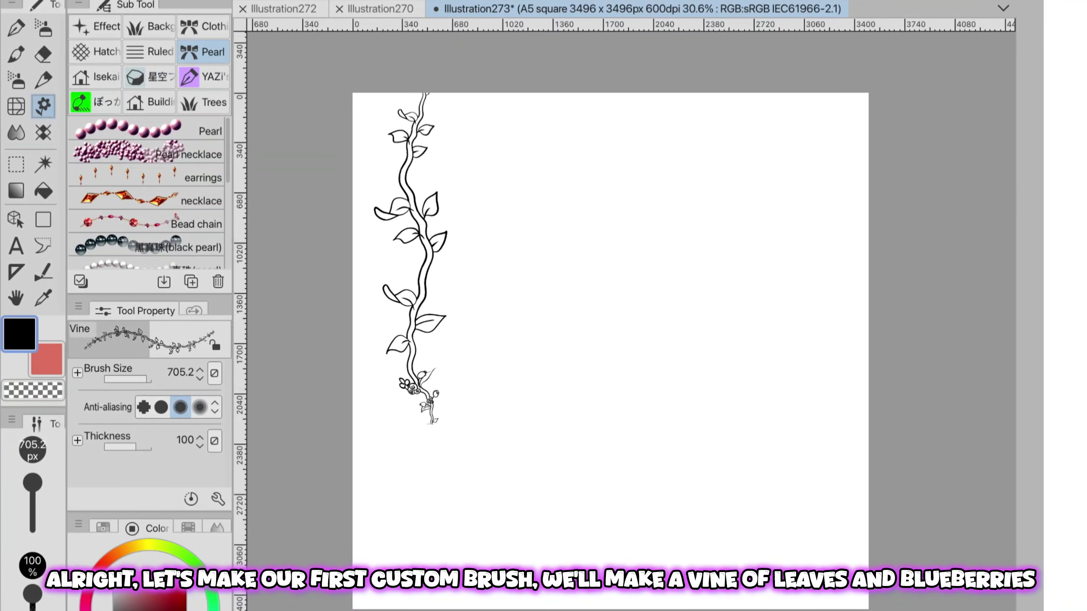
mouse_move(793, 91)
mouse_down()
mouse_move(785, 276)
mouse_move(745, 490)
mouse_up()
drag(384, 80, 611, 60)
mouse_move(505, 88)
mouse_down()
mouse_move(639, 347)
mouse_move(888, 86)
mouse_up()
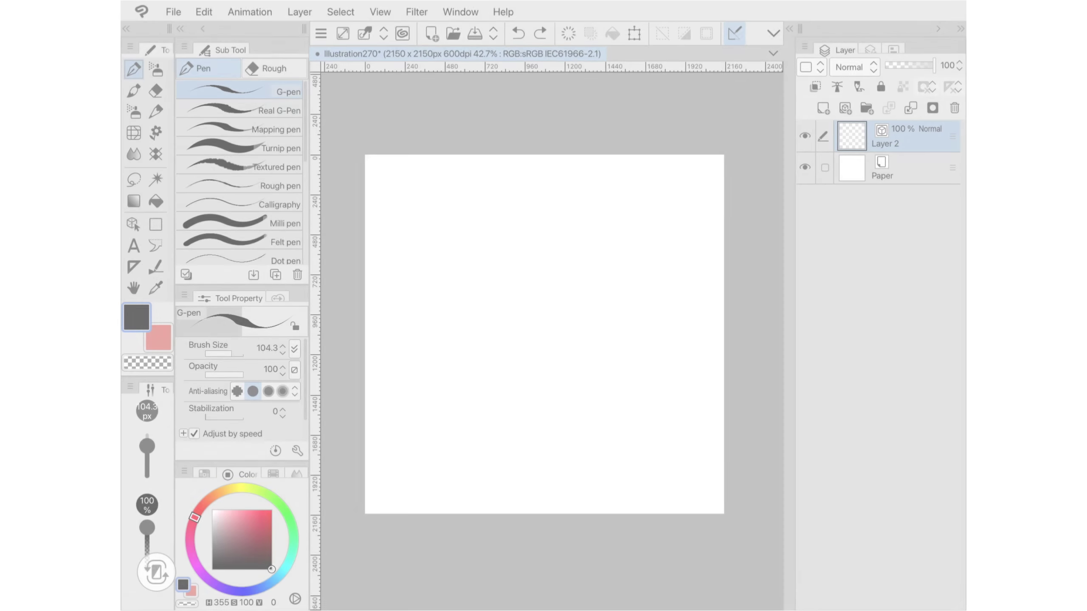
Draw a wavy vertical G-pen line down the full canvas, and form a stem by duplicating it, shifting the copy right and merging both
drag(522, 155, 515, 193)
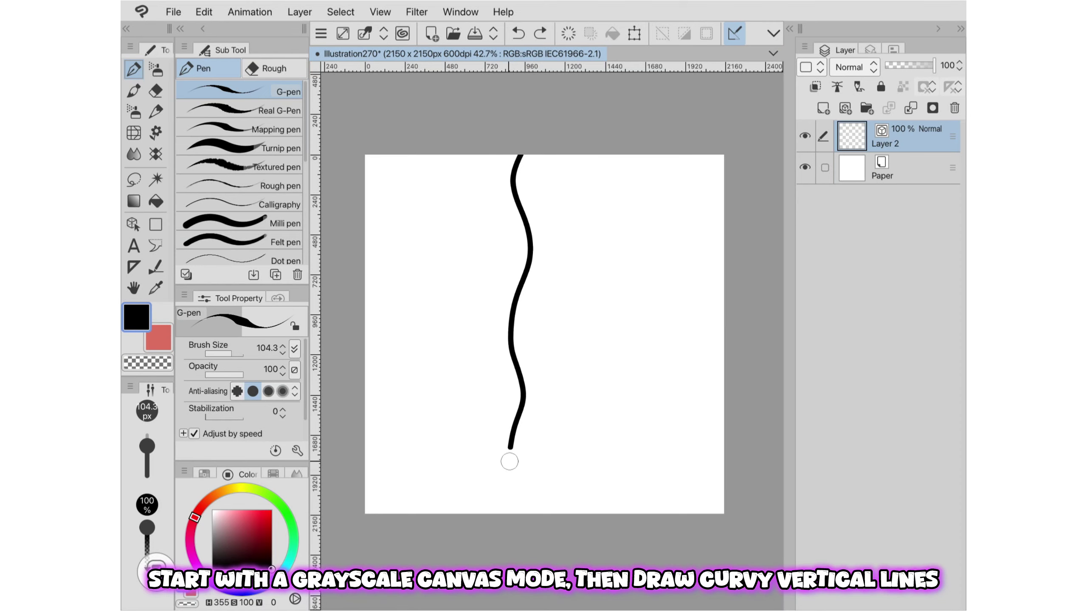
key(ctrl+c)
key(ctrl+v)
click(133, 225)
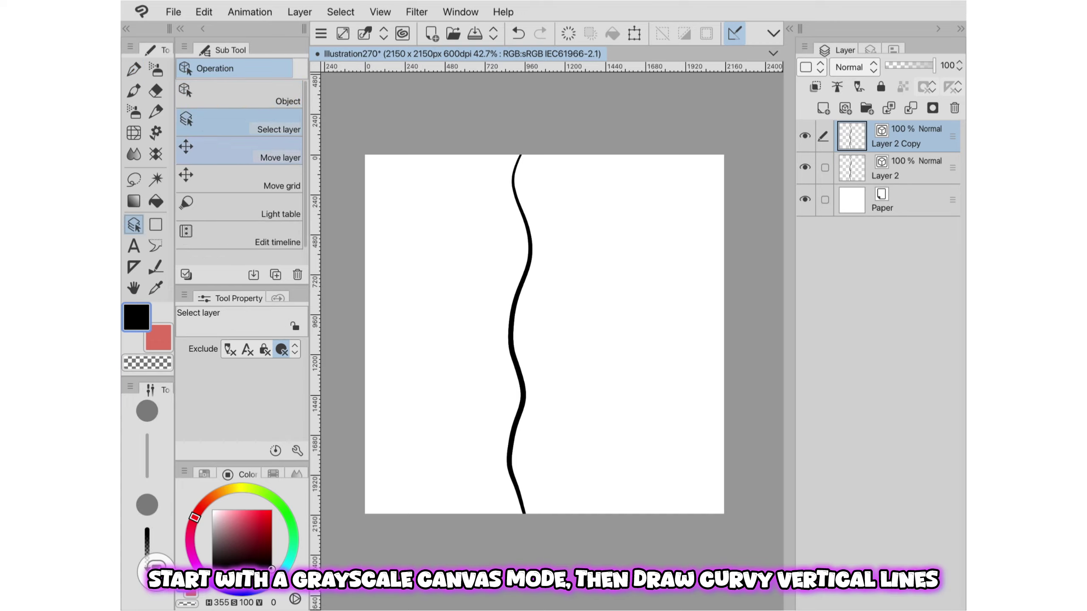
click(240, 150)
drag(578, 410, 600, 409)
click(910, 108)
Draw three leaves along the stem on a new vector layer with the G-pen and erase the overlapping lines
click(134, 69)
click(823, 108)
drag(535, 466, 569, 436)
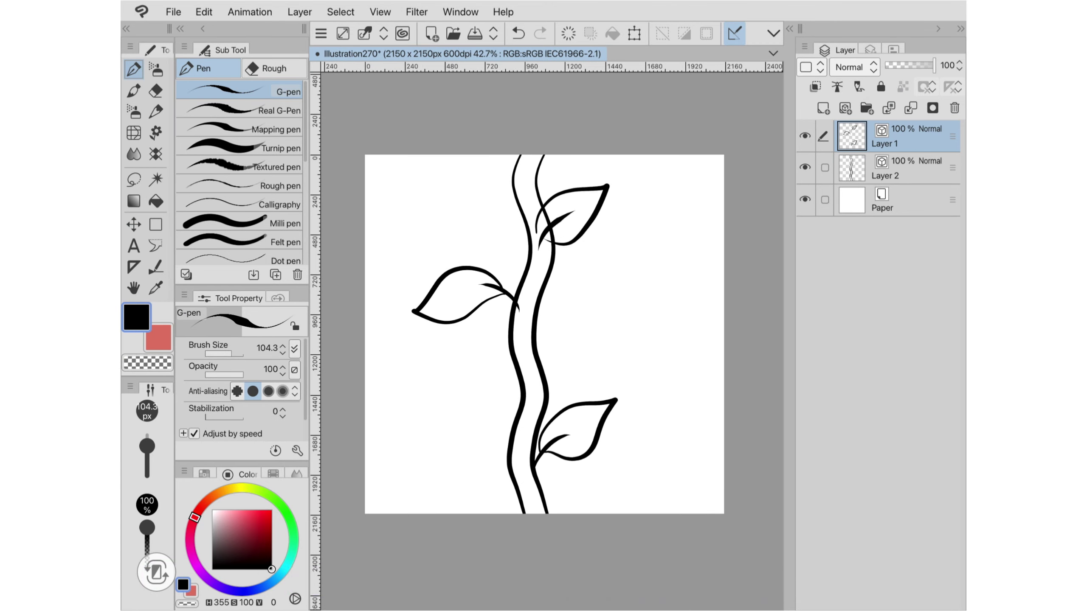
key(e)
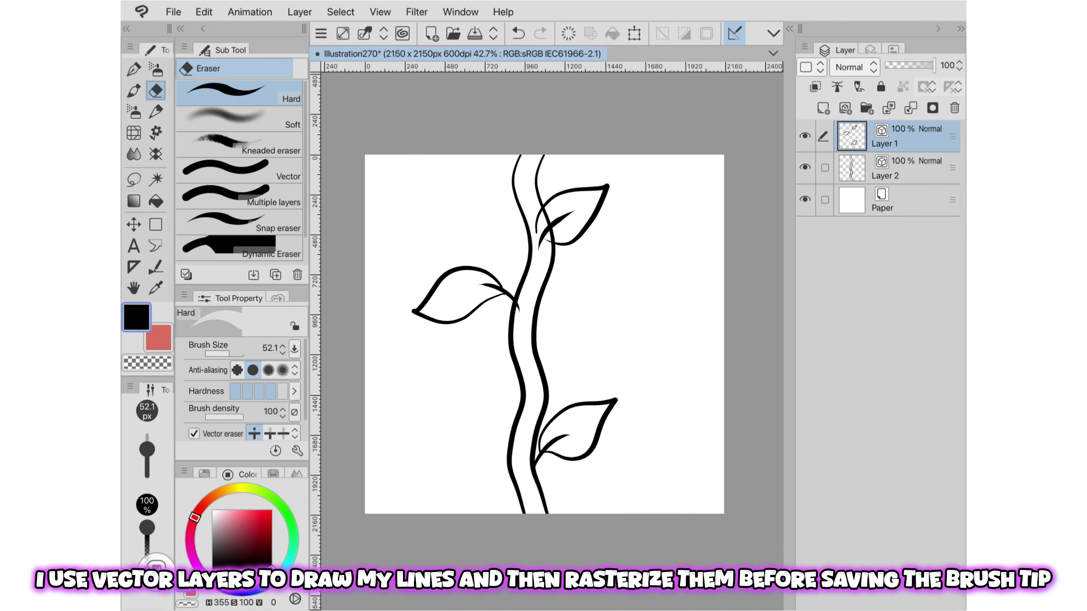
click(859, 87)
click(912, 172)
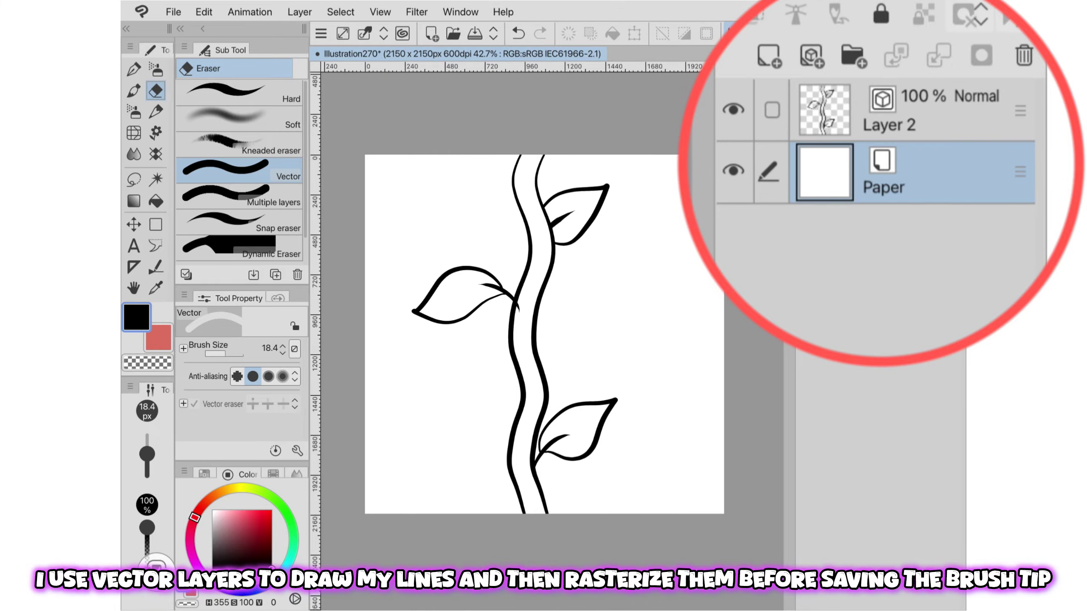
Add a raster layer above Paper and fade the vine layer to 43% opacity as a drawing guide
click(769, 56)
click(920, 110)
click(836, 15)
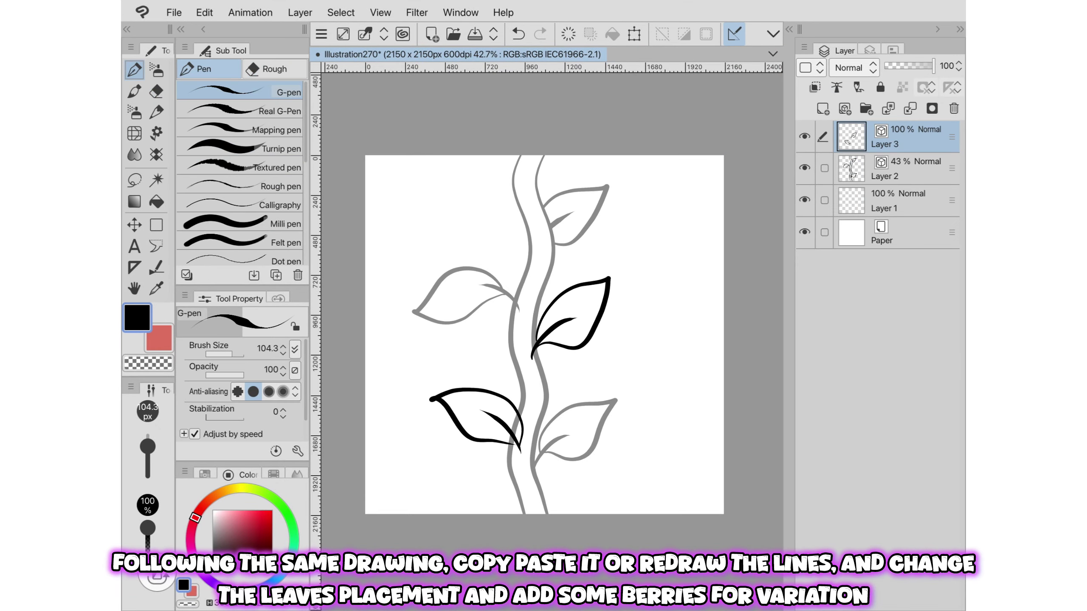
Rework the lower-left leaf on Layer 3 with a curled tip and draw another leaf at the stem's upper left
key(e)
drag(405, 396, 459, 437)
key(p)
mouse_move(495, 221)
mouse_down()
mouse_move(532, 213)
mouse_move(428, 260)
mouse_up()
drag(434, 247, 524, 210)
Clean up the curled leaf's outline and connect its tip with the lower edge
key(e)
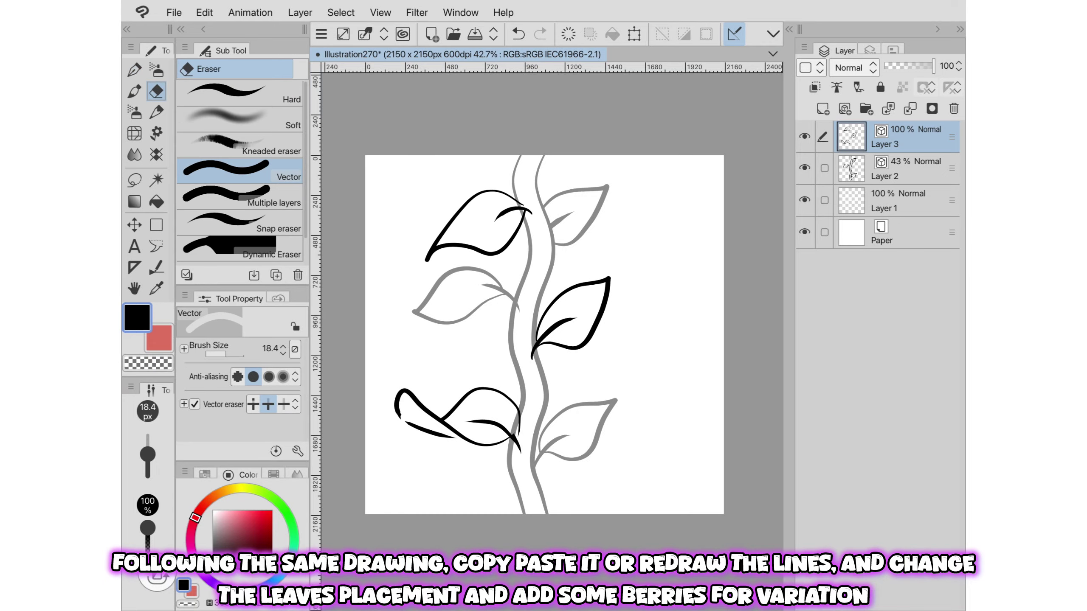
key(p)
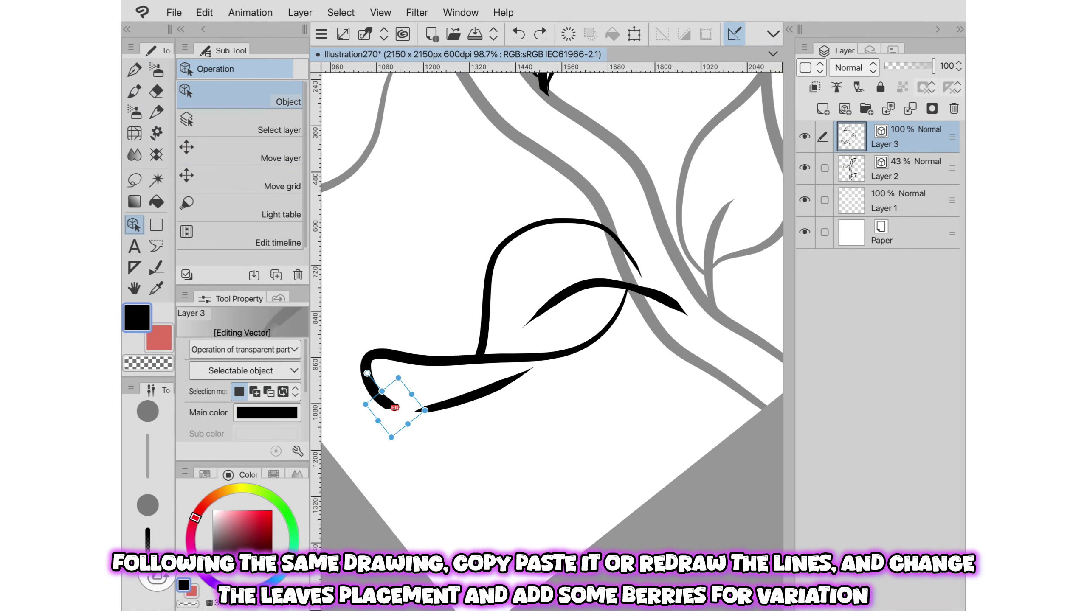
mouse_move(377, 396)
mouse_down()
mouse_move(539, 326)
mouse_move(562, 364)
mouse_up()
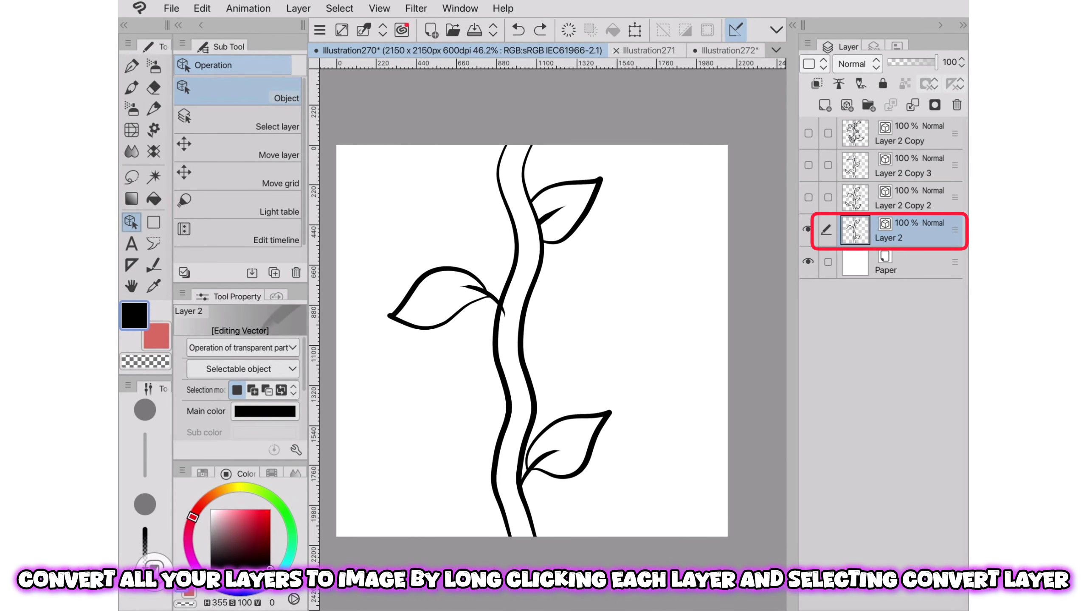
Convert the vector Layer 2 to an image material layer with Gray expression color and Normal blending mode
right_click(889, 231)
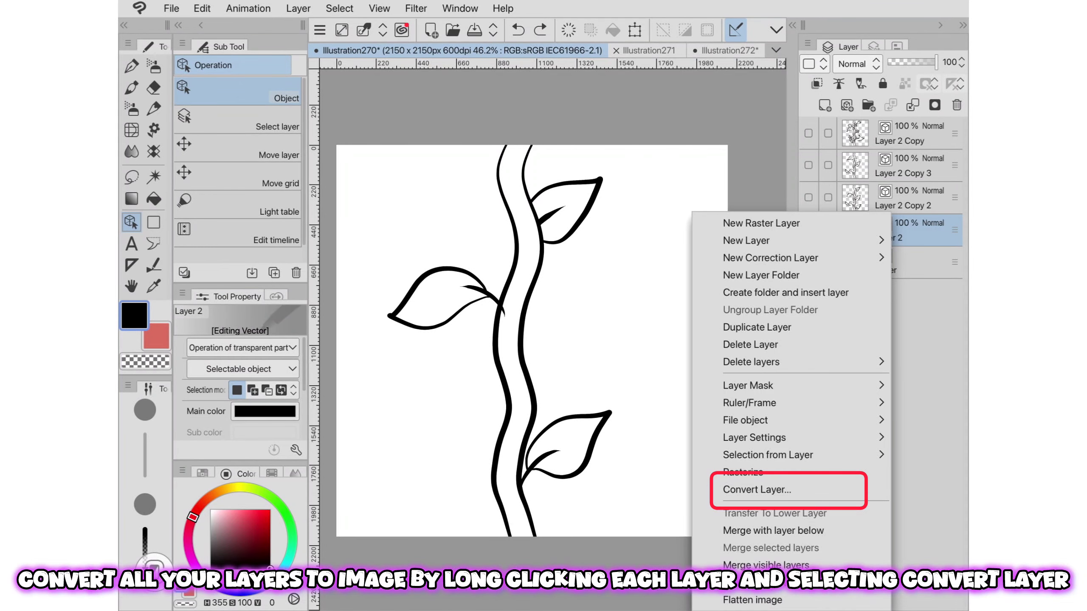
click(757, 490)
click(544, 260)
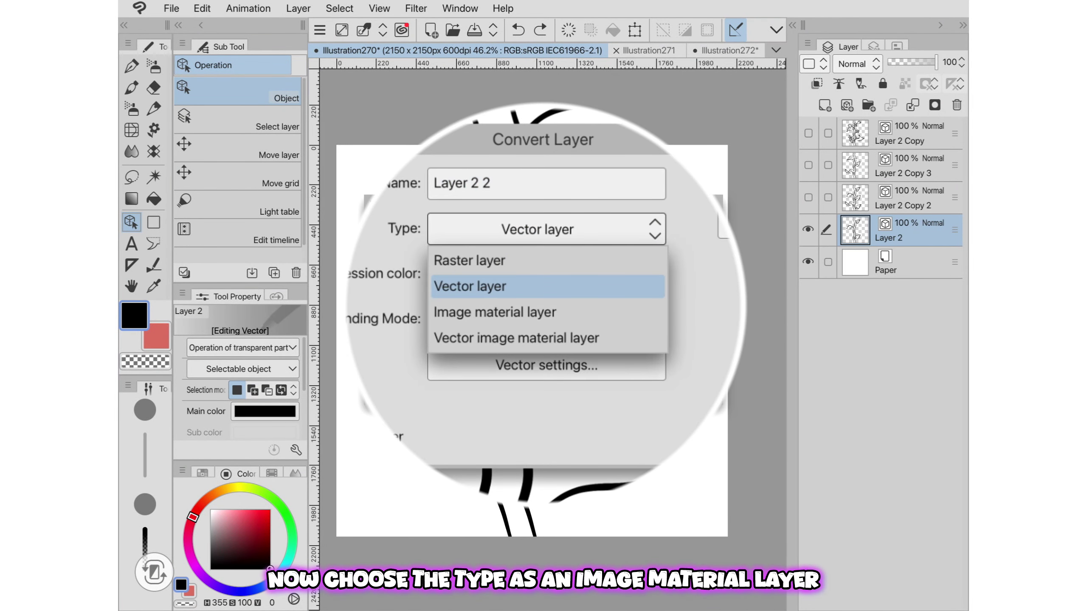
click(495, 312)
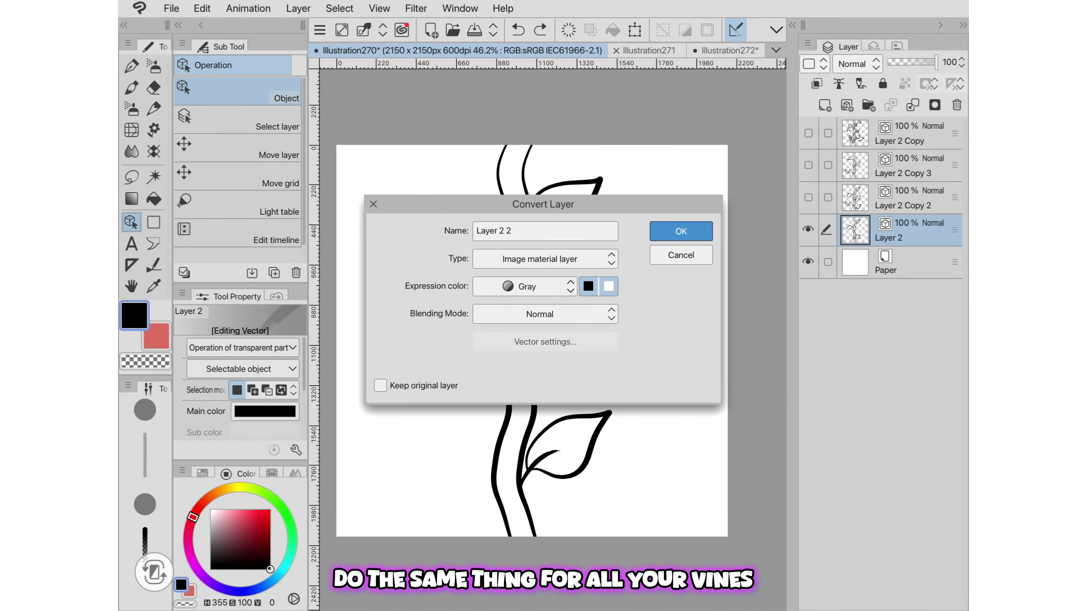
click(682, 231)
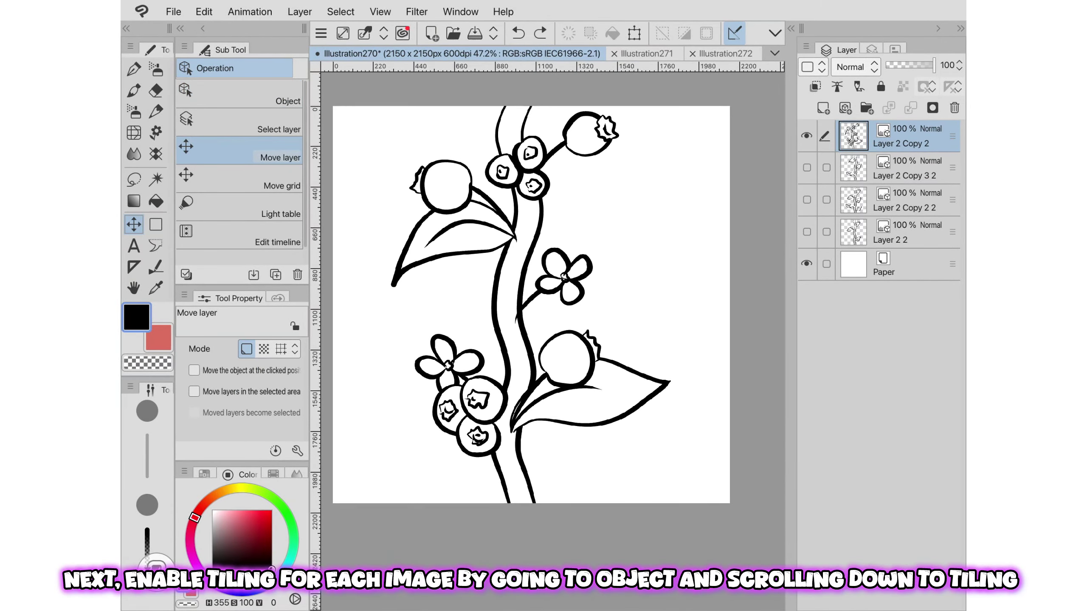
Enable tiling for the berry vine layer, Layer 2 Copy 2, in the vertical direction only
scroll(552, 316, up, 2)
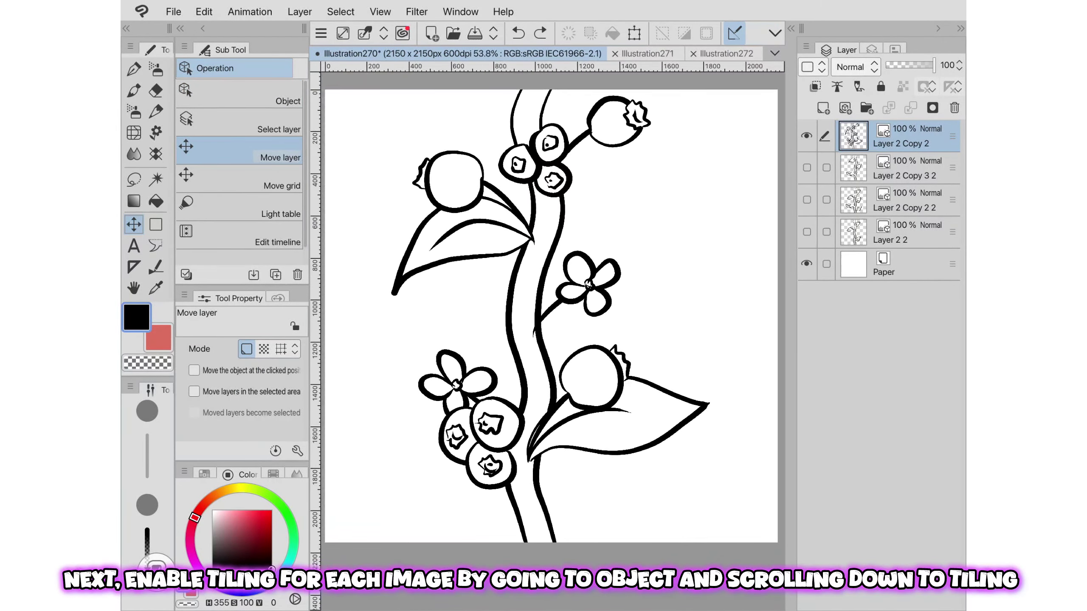
click(239, 94)
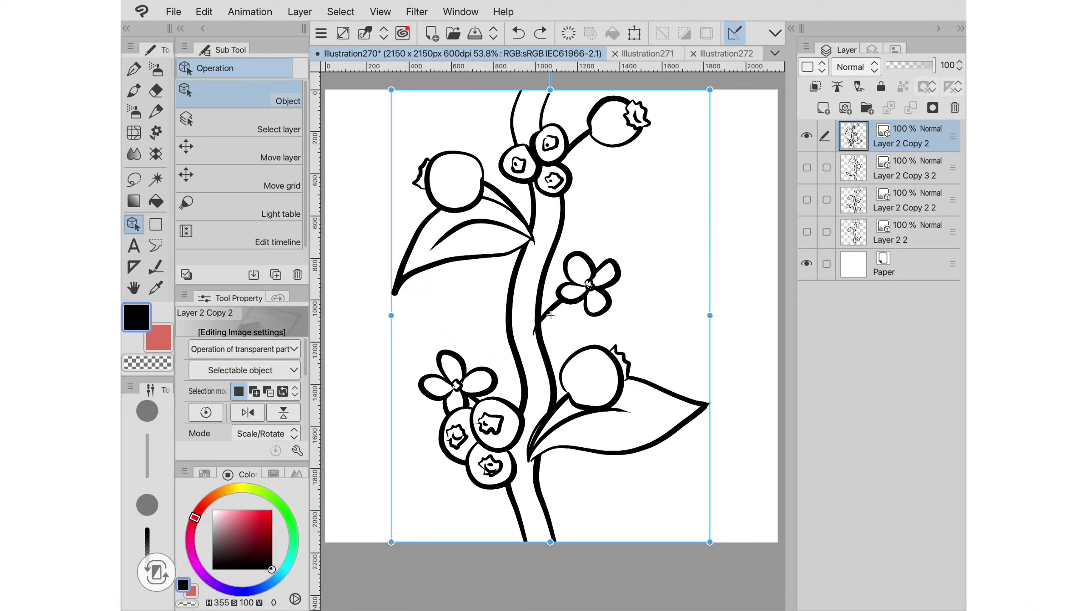
scroll(242, 390, down, 2)
scroll(248, 390, down, 3)
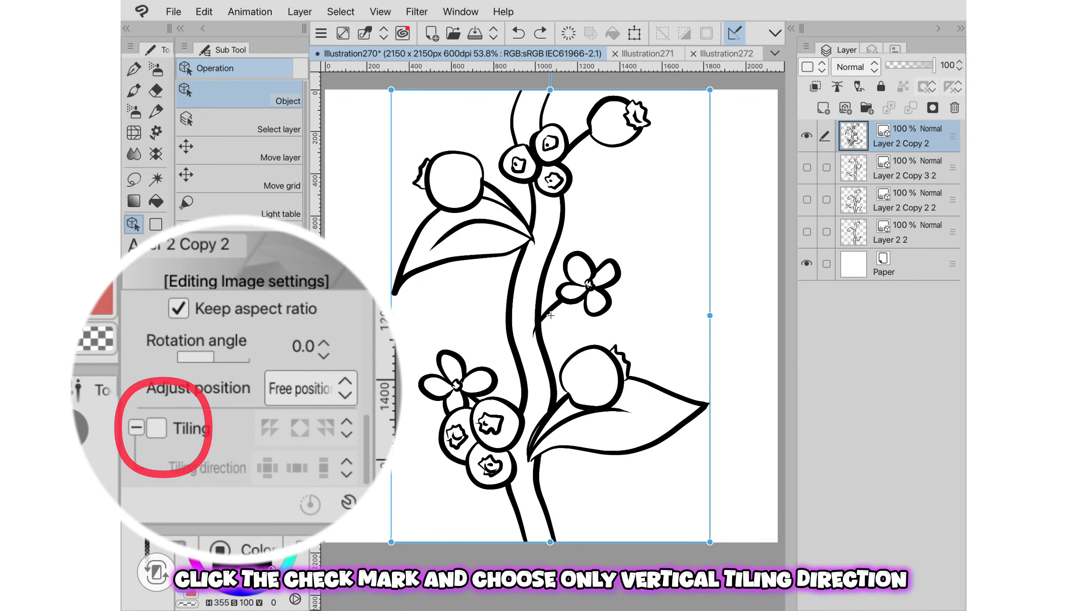
click(156, 428)
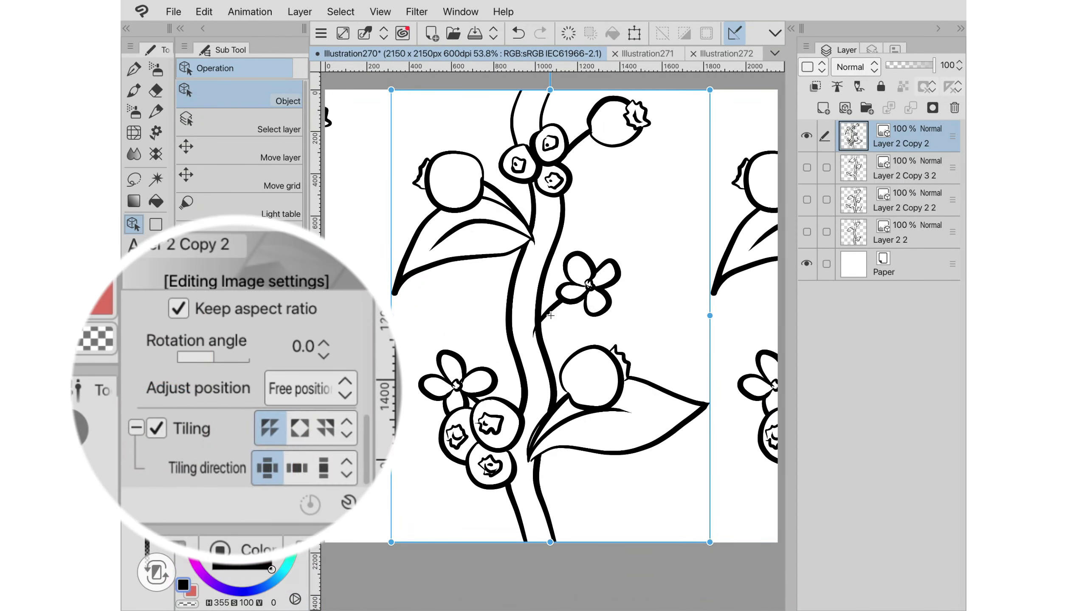
click(280, 431)
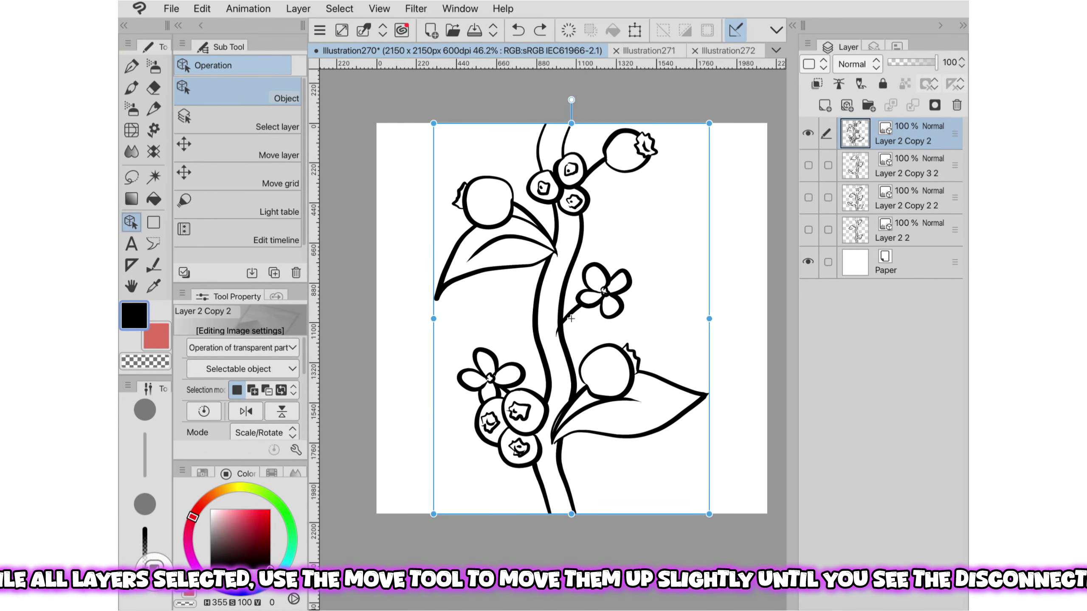
Select all the vine layers together and move them up until the break between the tiles lies inside the canvas
click(827, 166)
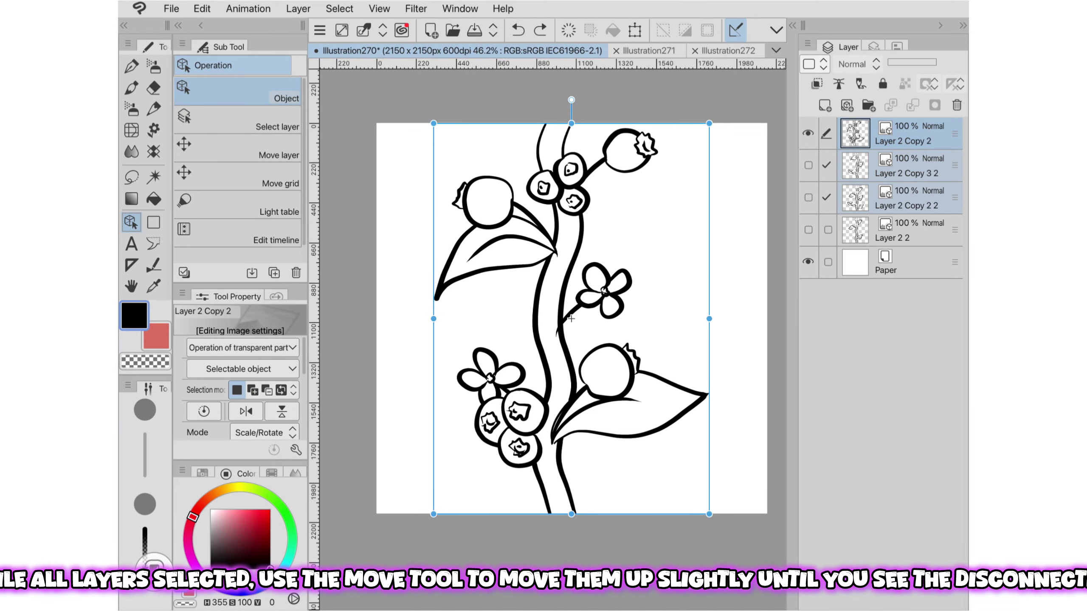
key(k)
drag(638, 385, 651, 207)
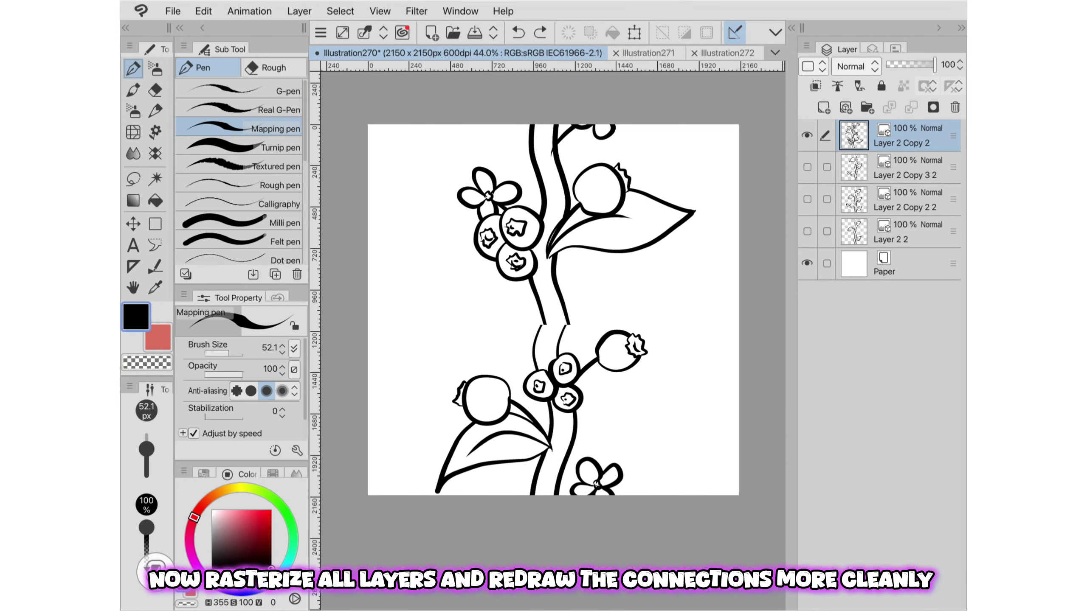
Rasterize the berry vine layer and redraw its broken stem connection on a new vector layer with cleanly trimmed line ends
right_click(856, 139)
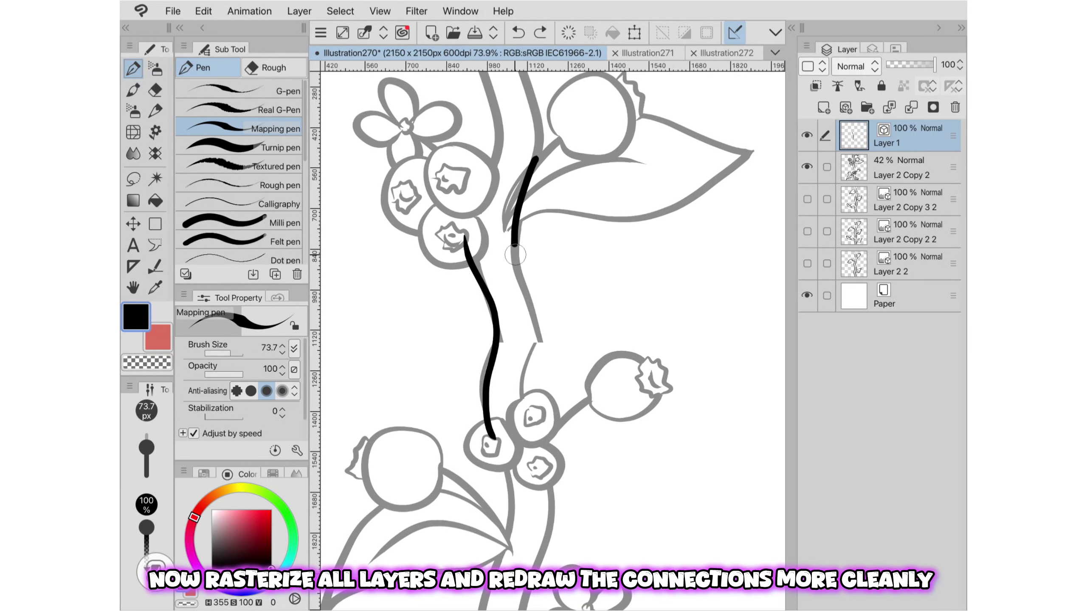
key(e)
drag(458, 259, 466, 239)
drag(535, 159, 515, 215)
drag(537, 450, 529, 402)
drag(495, 438, 489, 427)
Erase the old stem ends around the break on the berry vine layer
click(901, 167)
drag(543, 342, 540, 325)
drag(531, 349, 521, 392)
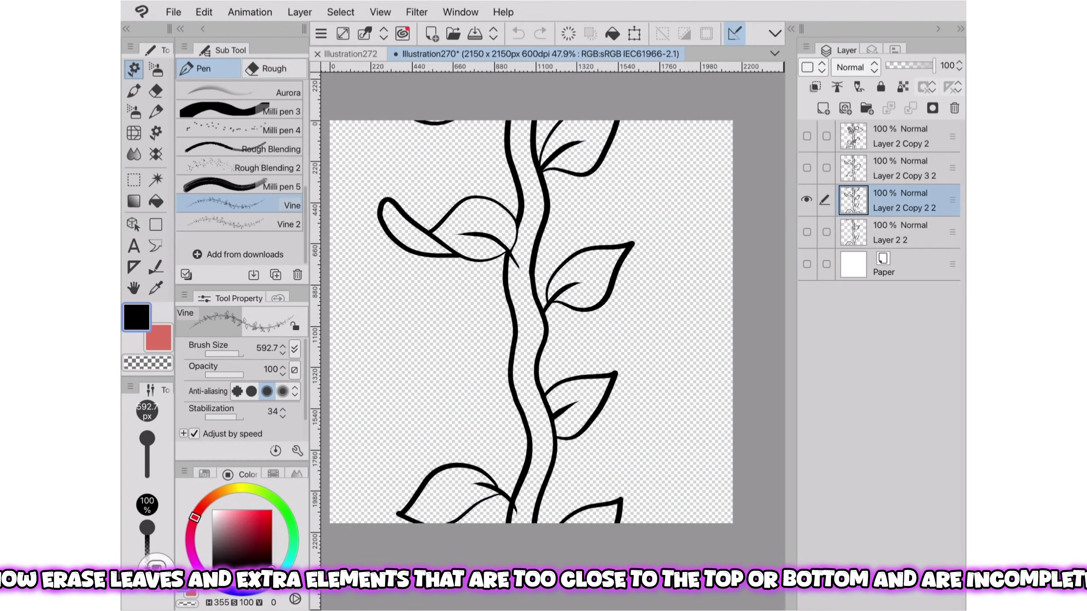
Erase the incomplete leaves cut off at the top and bottom edges on Layer 2 Copy 2 2
click(156, 91)
drag(565, 519, 620, 502)
drag(454, 122, 414, 122)
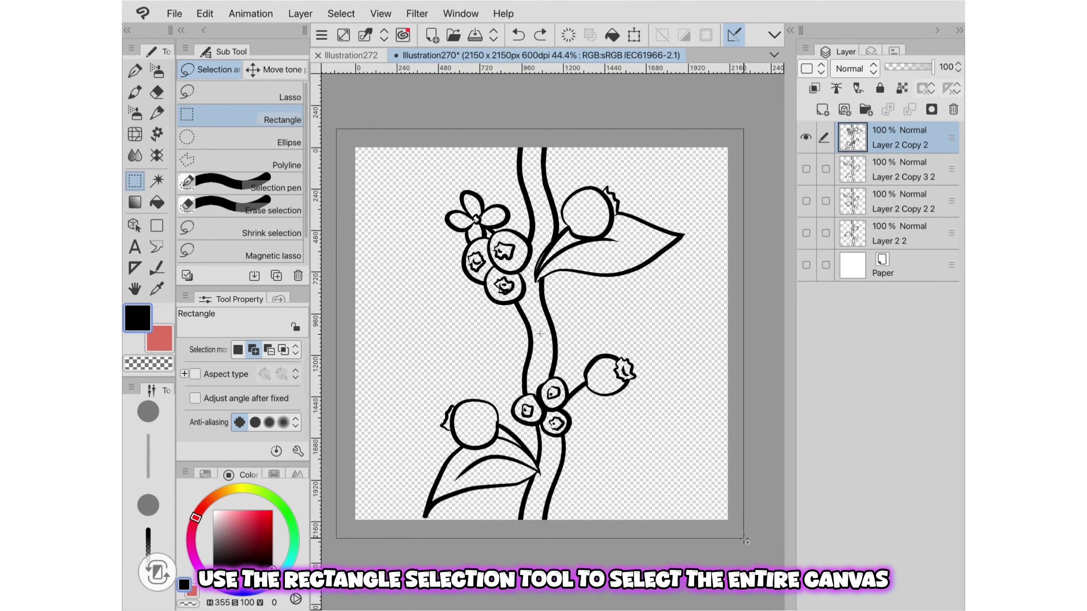
Select the entire canvas and start registering the berry vine drawing as an image material
drag(745, 540, 745, 541)
click(205, 14)
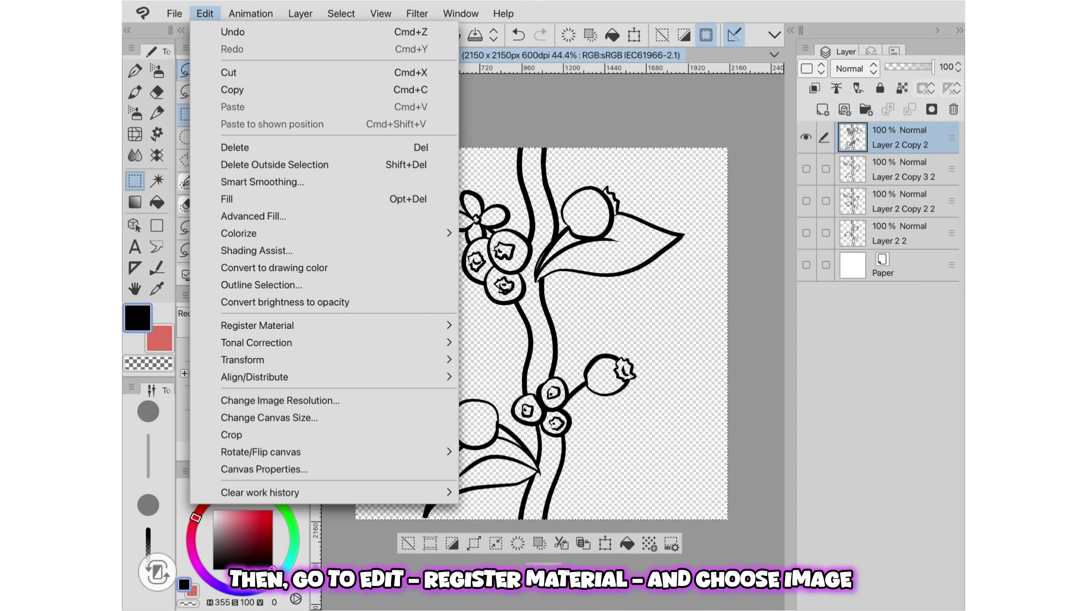
click(257, 325)
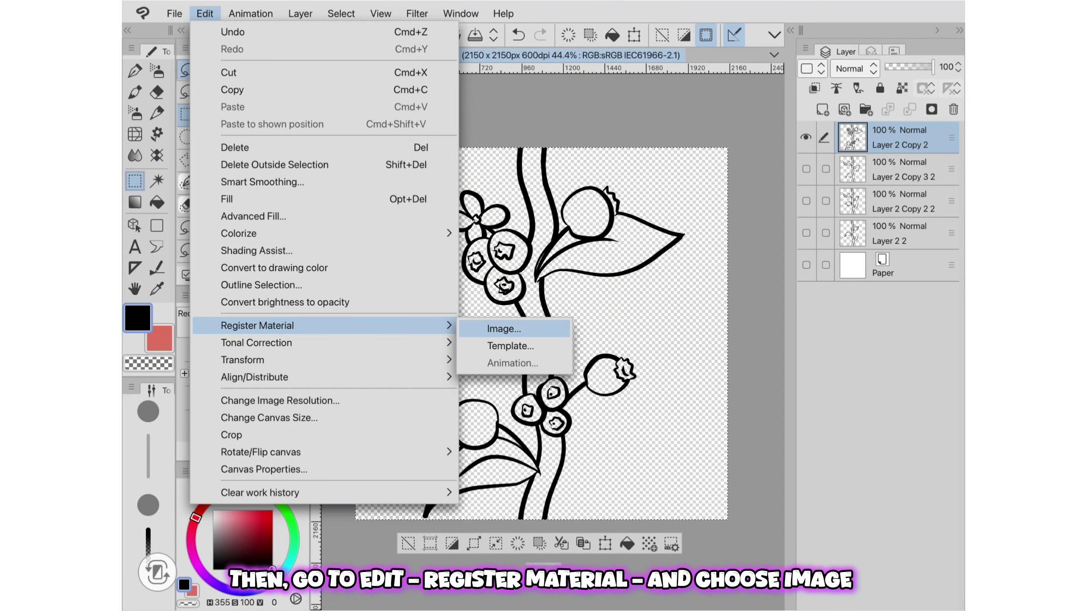
click(504, 329)
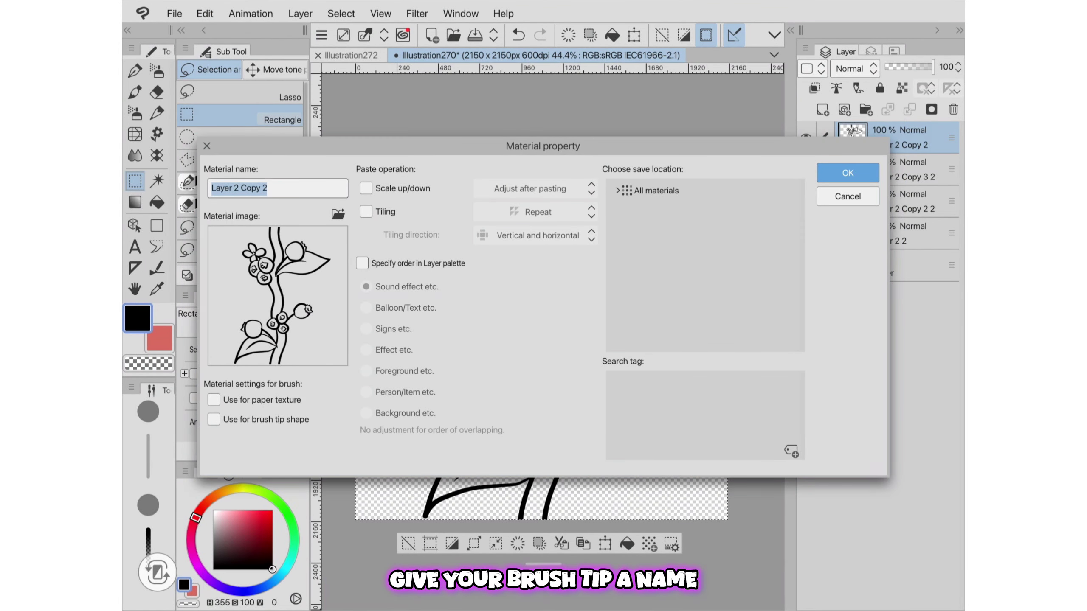
Name the material Vine 1, enable its use for brush tip shape, and choose a save location within All materials
click(277, 188)
text(Vine)
click(162, 574)
text(1)
key(Return)
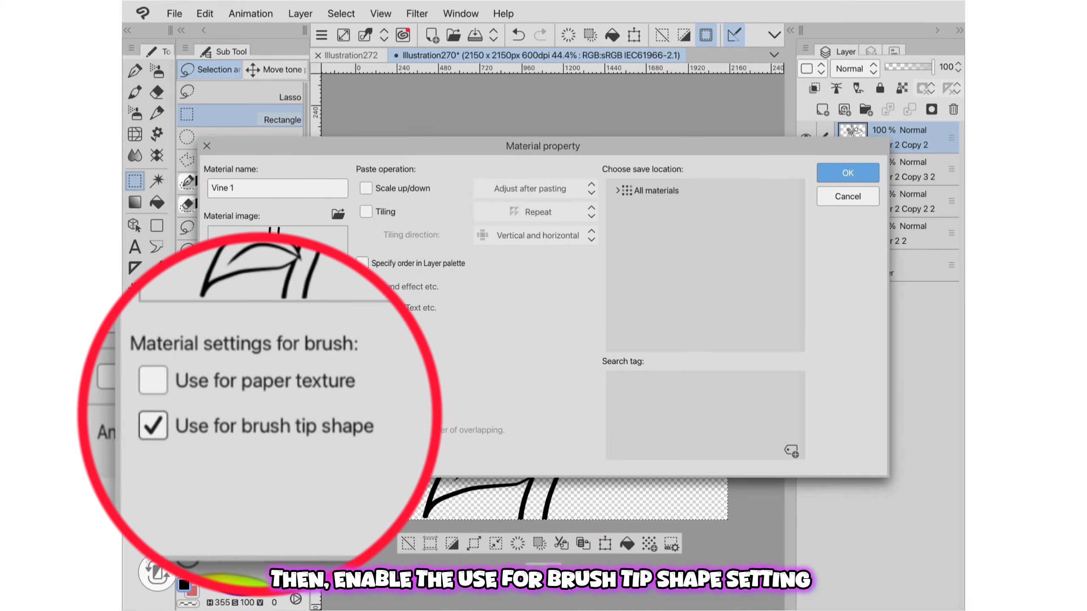
click(617, 191)
click(670, 231)
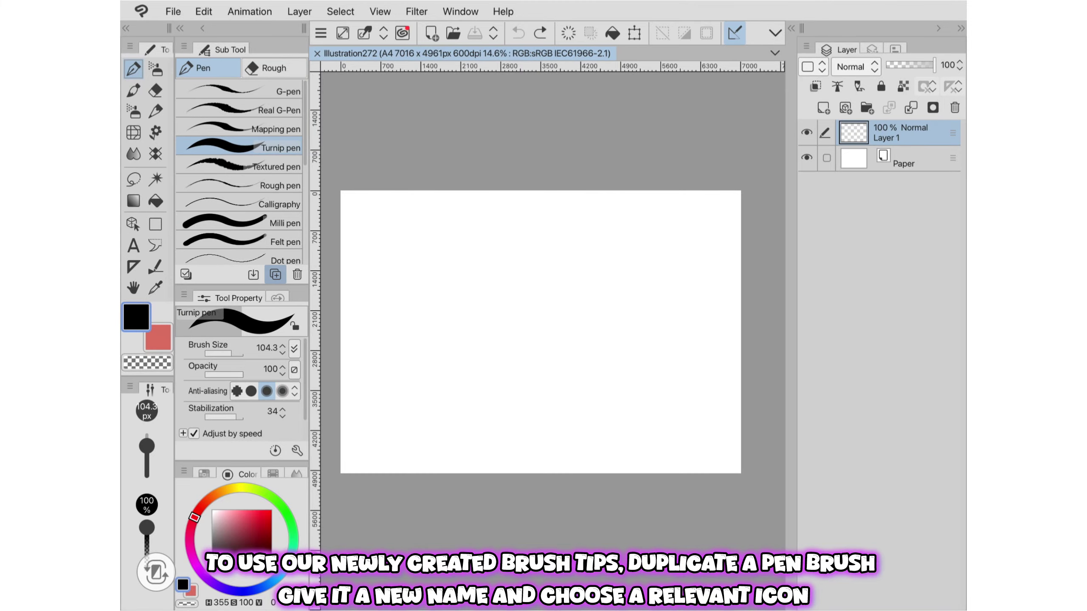
Duplicate the Turnip pen as a new sub tool named Vine with a different tool icon
click(275, 274)
drag(481, 130, 401, 140)
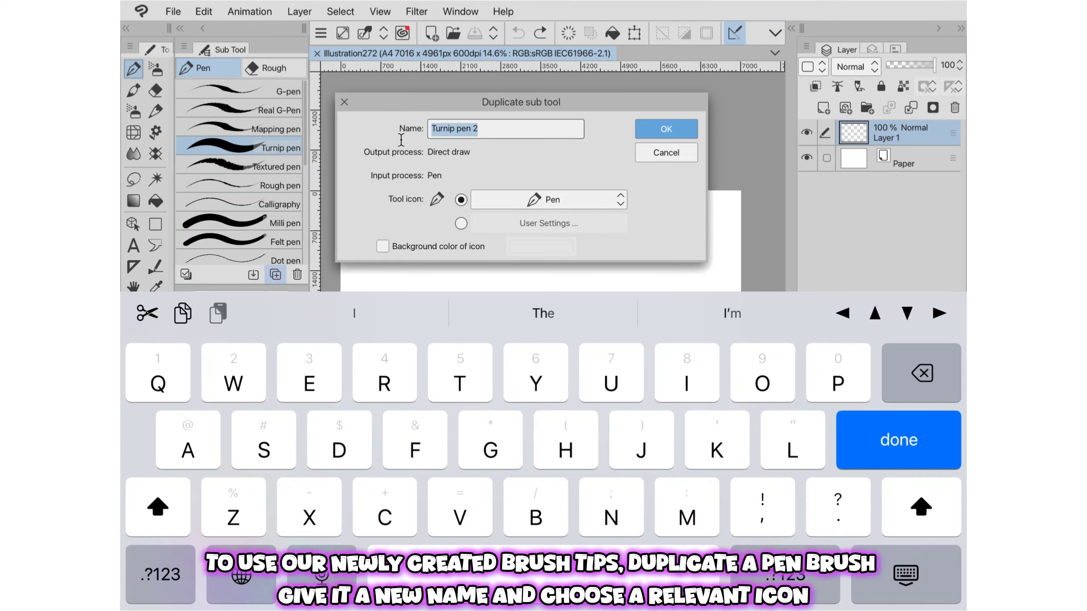
text(Vine)
click(548, 200)
click(527, 398)
click(666, 129)
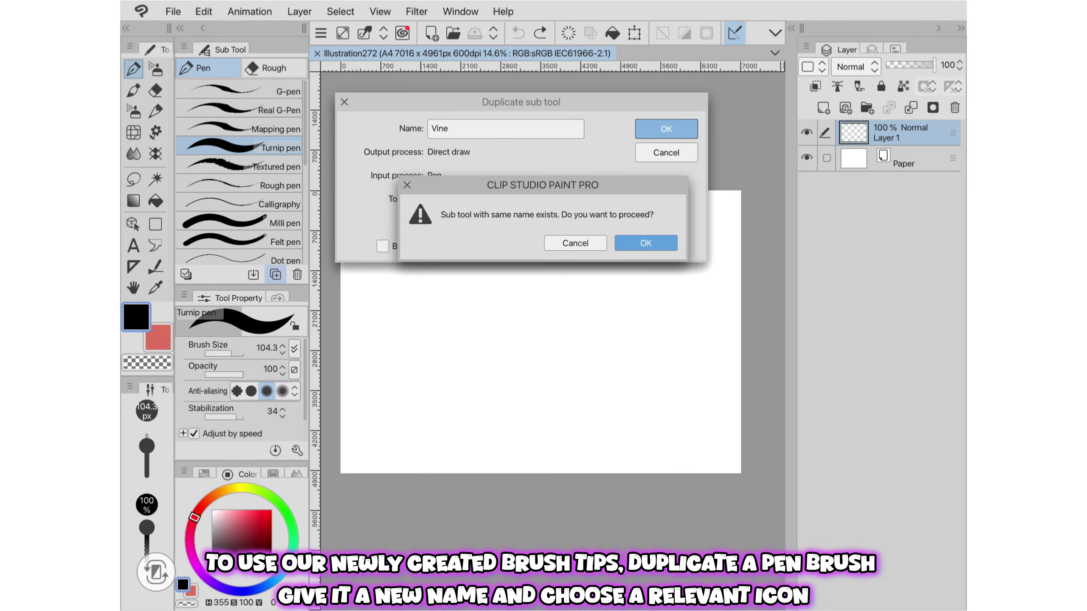
click(644, 242)
Switch the Vine brush's tip shape from circle to material and add a 1vine material as its first tip
click(297, 451)
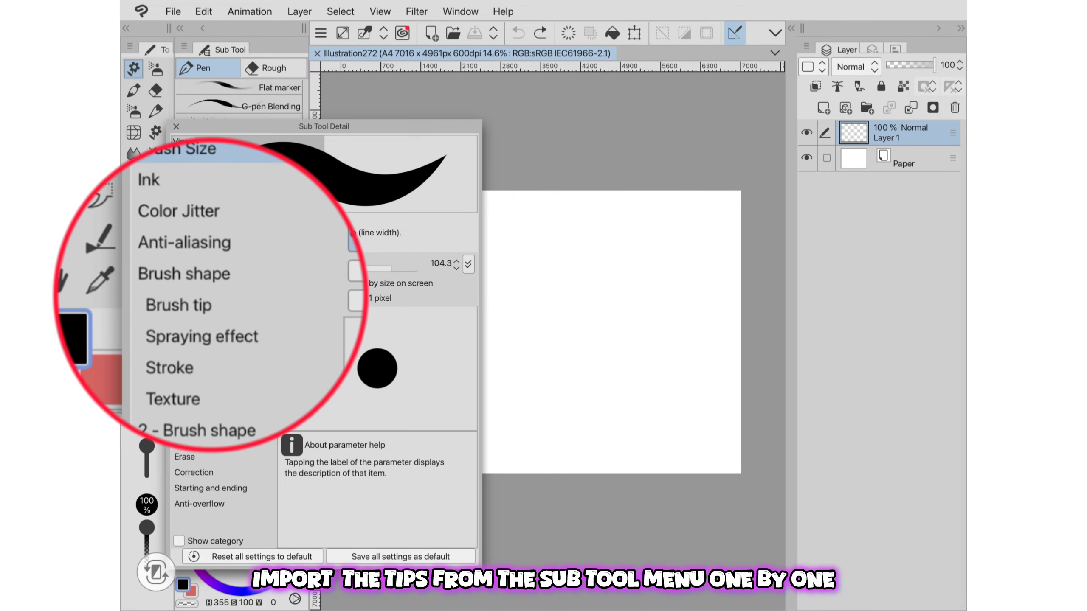
click(195, 300)
click(429, 265)
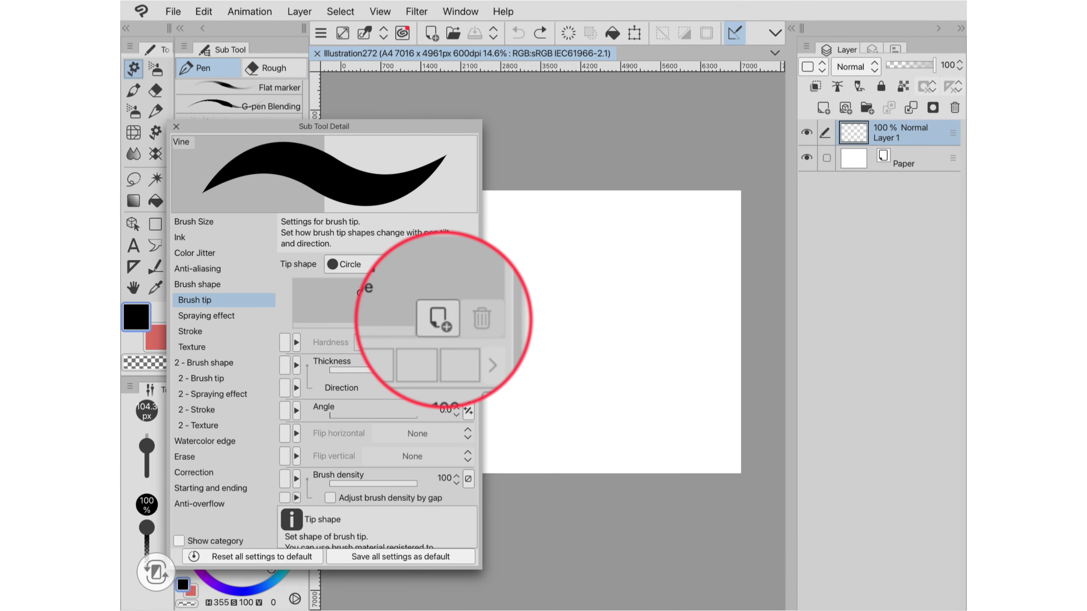
click(419, 319)
scroll(552, 316, down, 10)
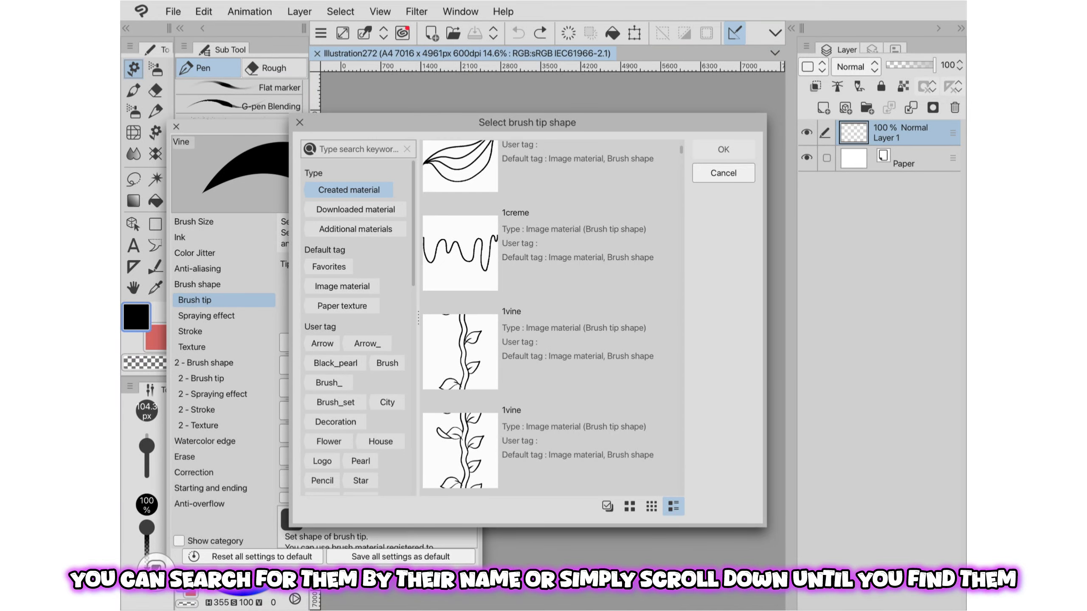
scroll(552, 317, down, 2)
click(535, 277)
click(723, 149)
Add a second 1vine variant from the created materials to the Vine brush's tips
click(442, 320)
scroll(552, 317, down, 8)
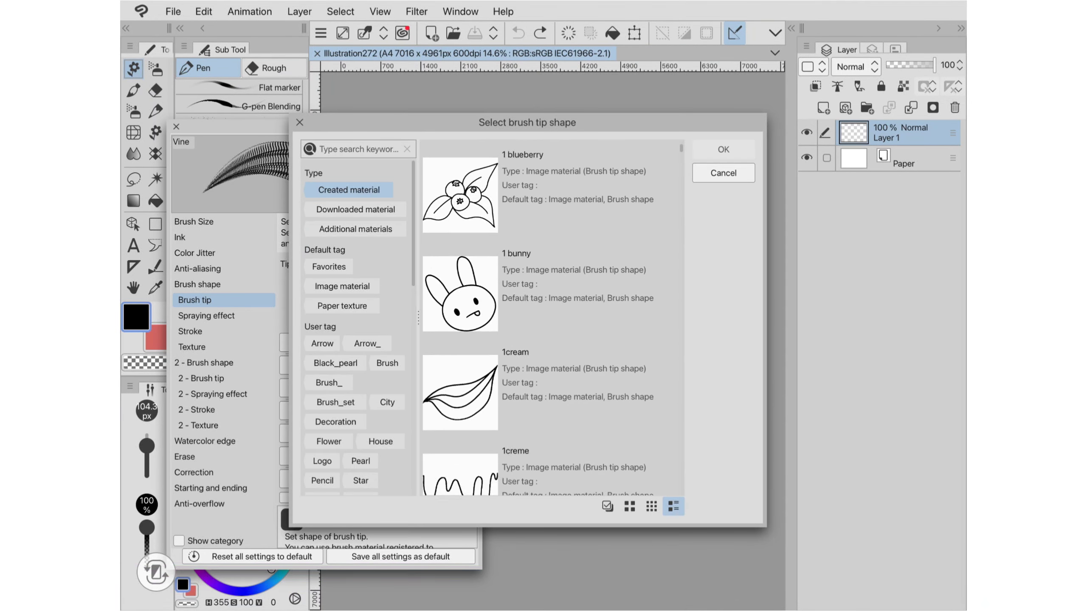
scroll(552, 317, down, 8)
click(549, 269)
click(723, 150)
Add the remaining 1vine materials, the sparsely leaved vine and the berry vine, to the brush's tips
click(443, 320)
scroll(552, 317, down, 10)
click(549, 341)
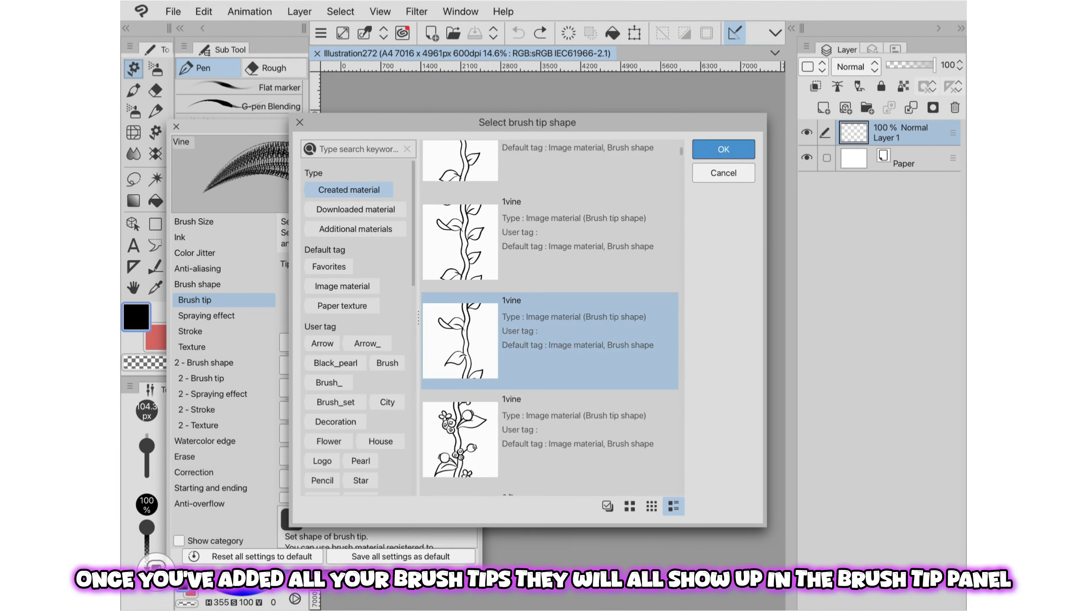
click(723, 150)
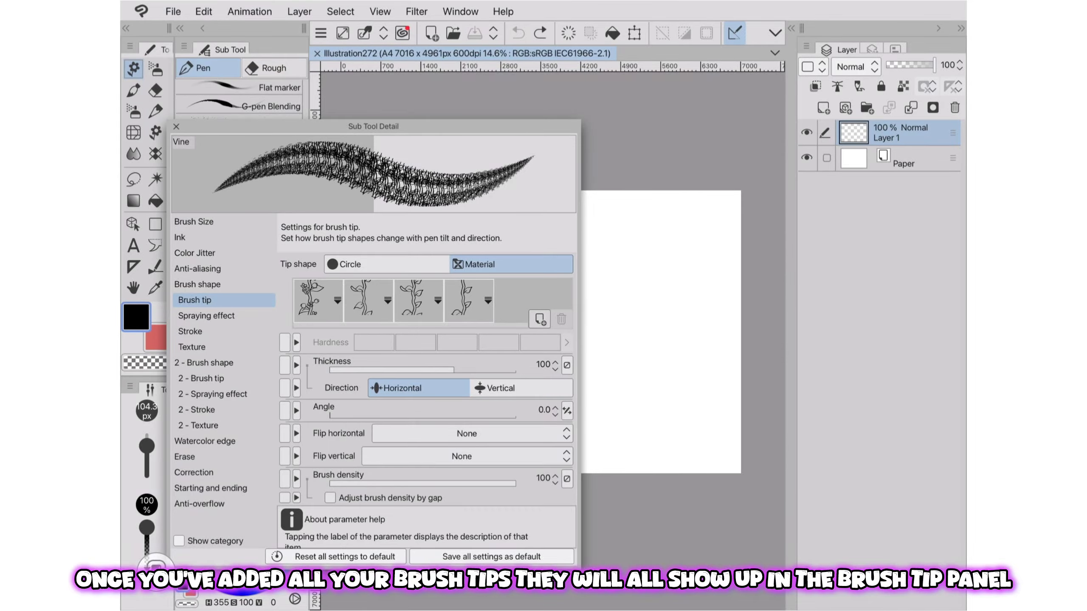